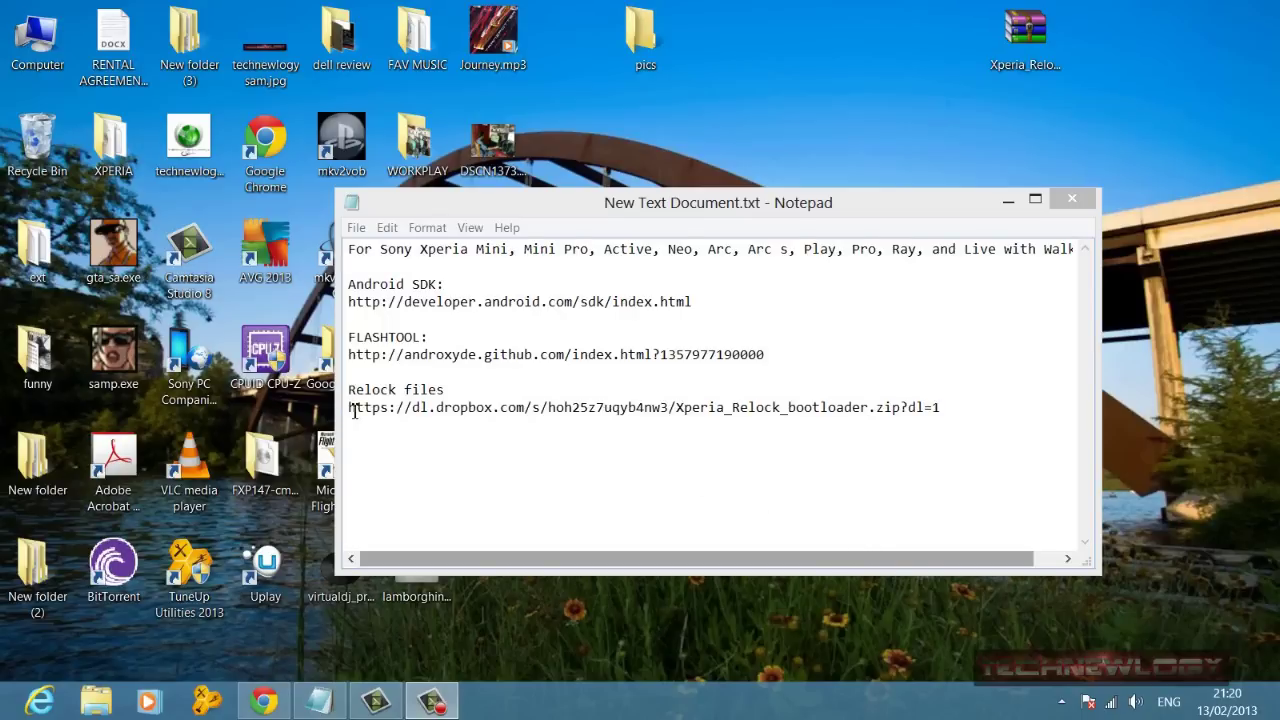
Step: Extract Xperia_Relock_bootloader.zip in place on the desktop and move the extracted folder beside the archive
left_click(1005, 208)
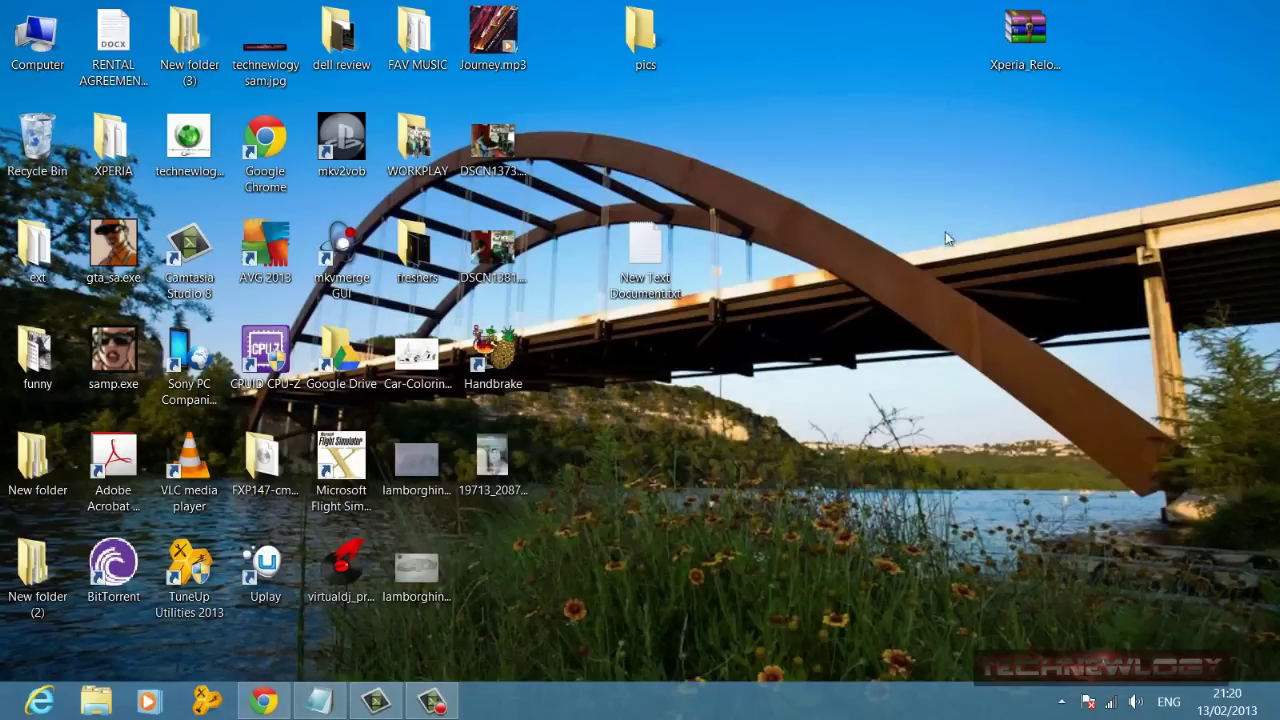
left_click_drag(1042, 36, 859, 147)
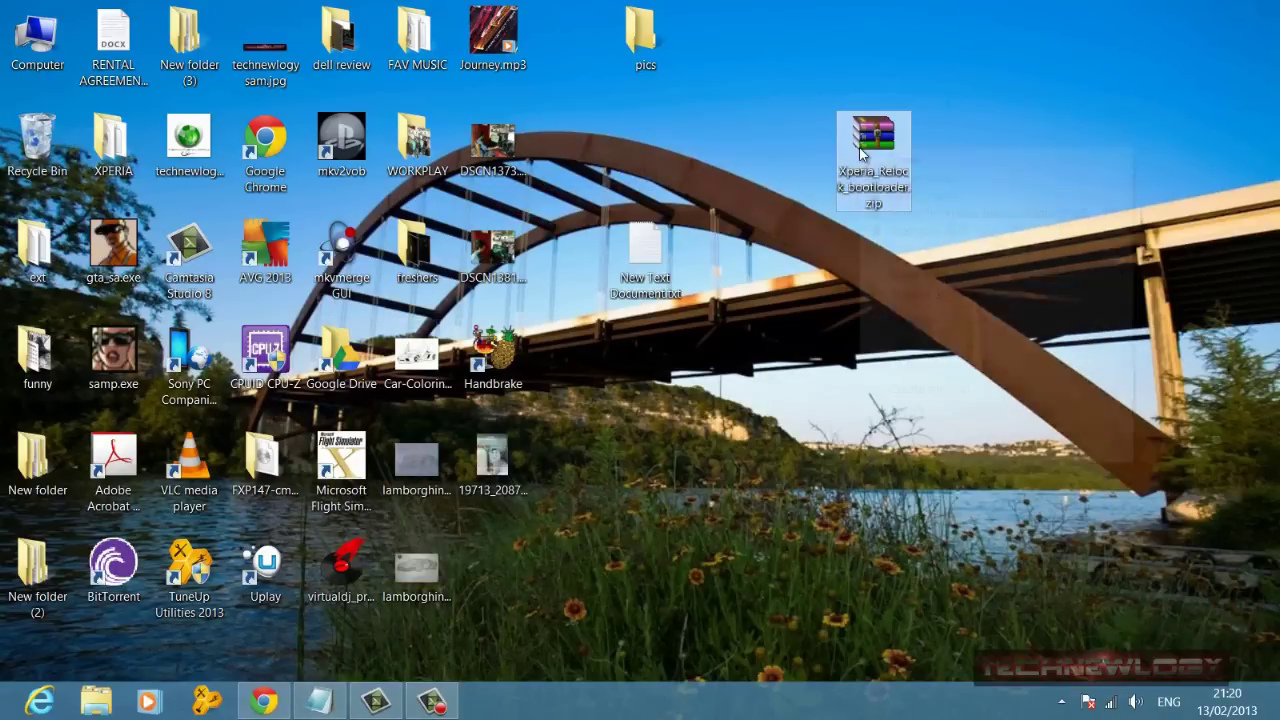
right_click(859, 147)
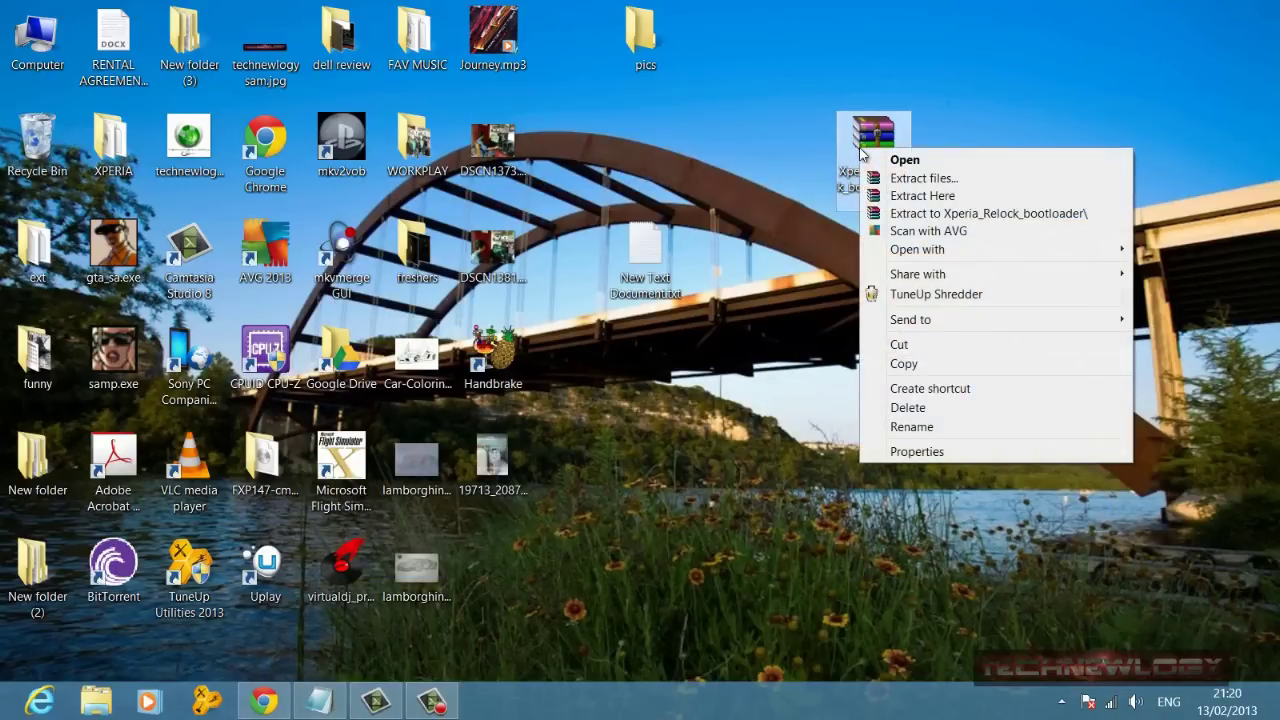
left_click(905, 196)
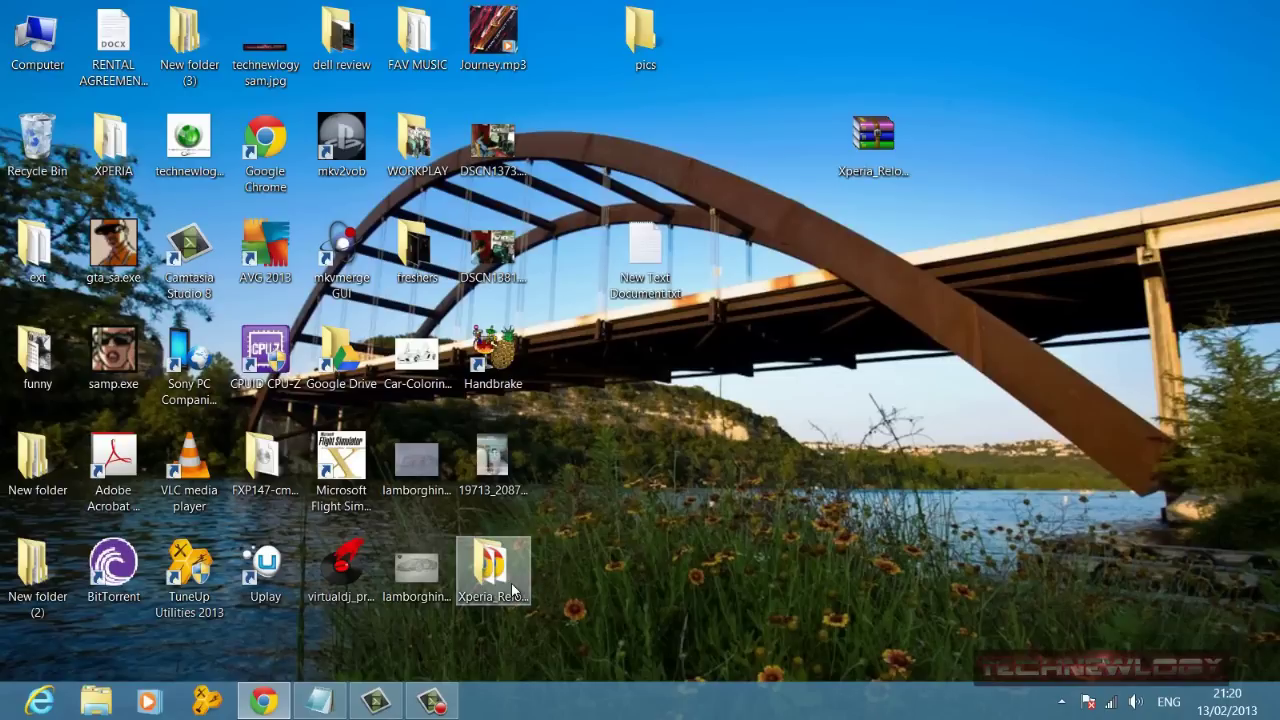
left_click_drag(508, 592, 1010, 180)
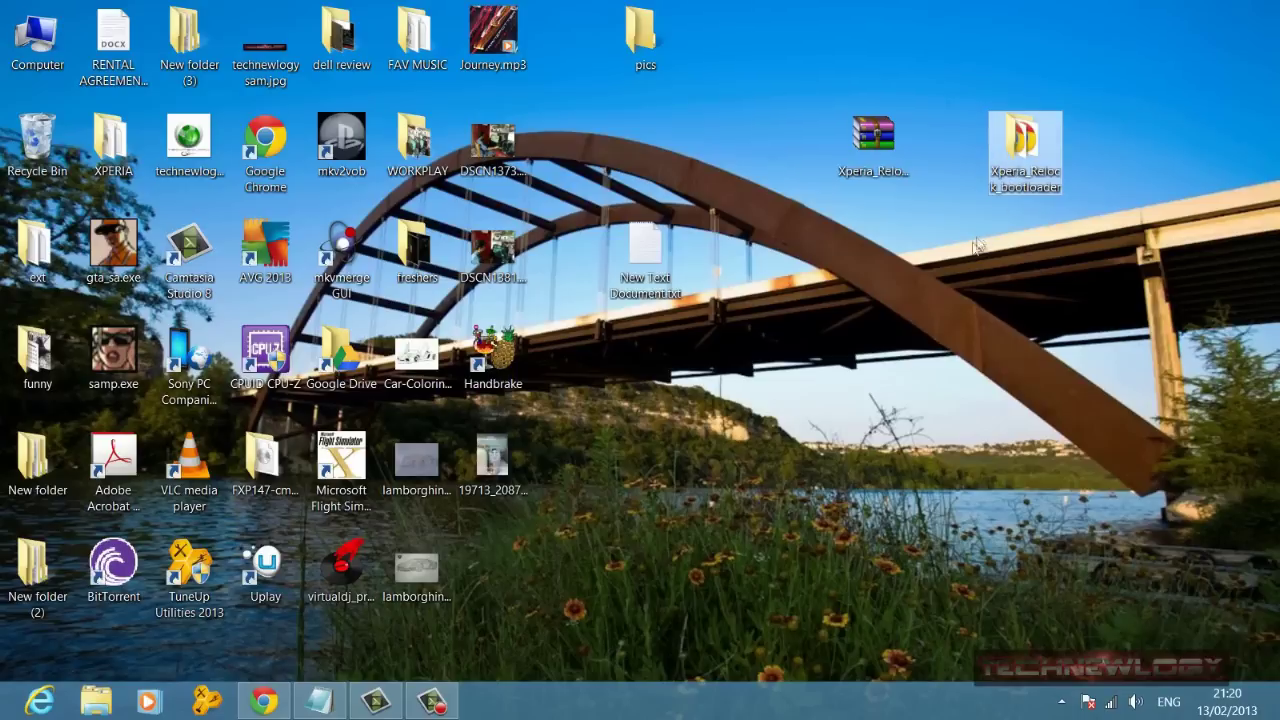
Step: Copy Xperia_Relock_bootloader.ftf from the extracted Xperia_Relock_bootloader folder, and minimize the folder window
double_click(1020, 168)
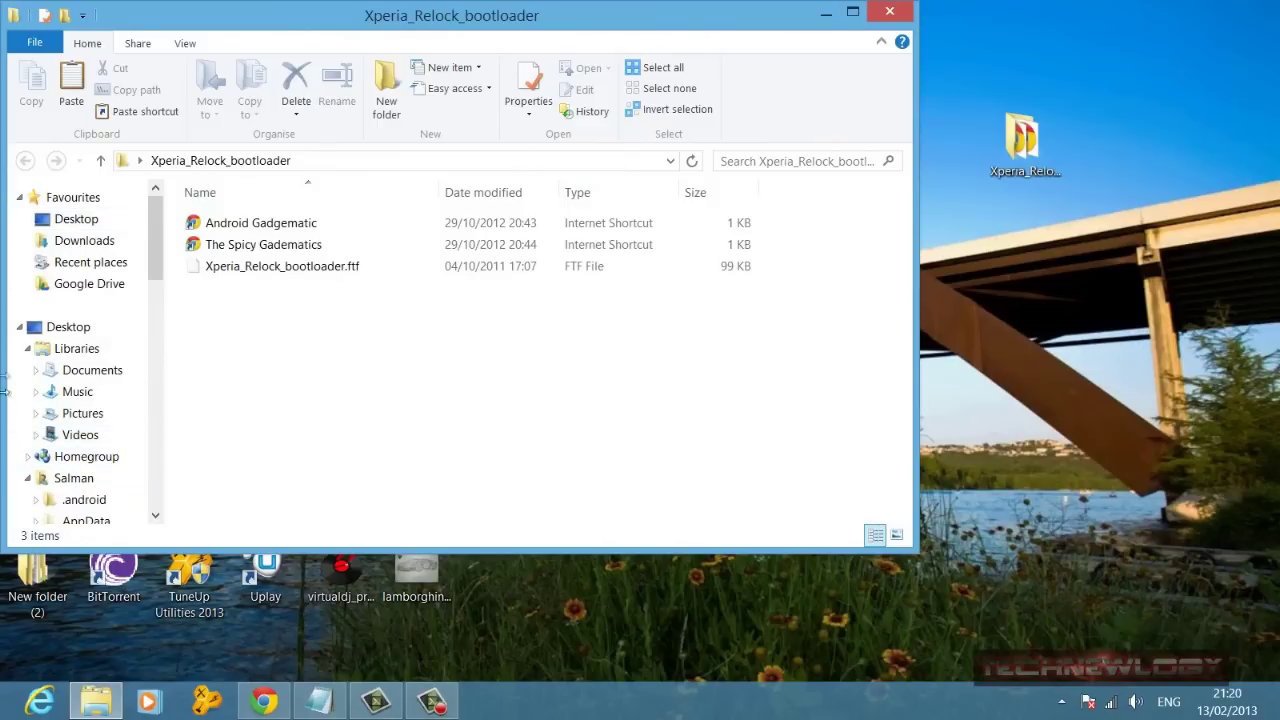
right_click(329, 270)
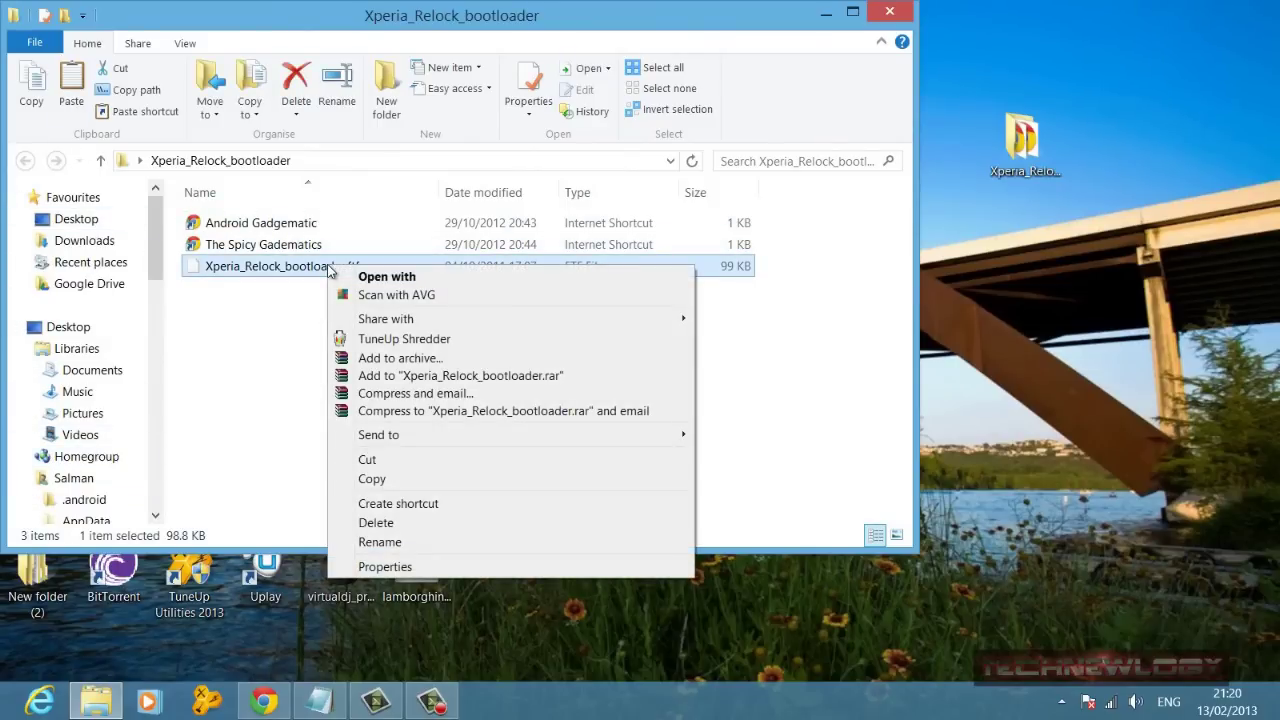
left_click(418, 484)
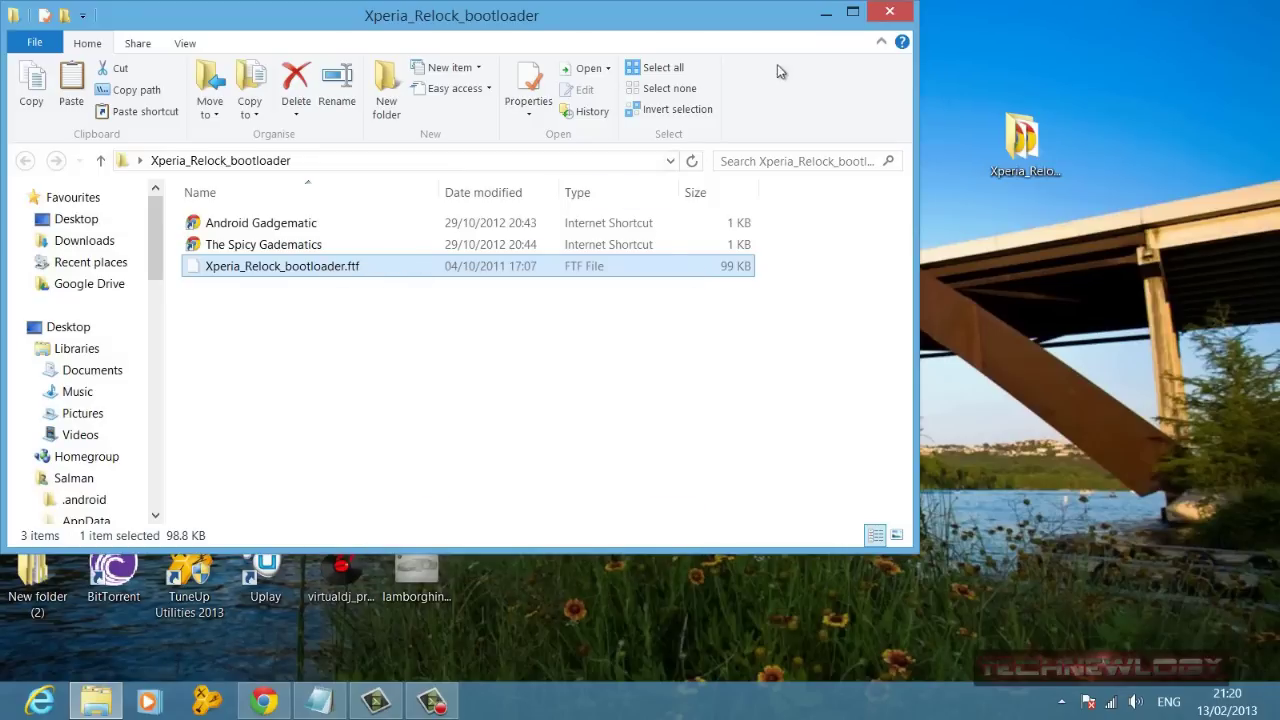
left_click(826, 13)
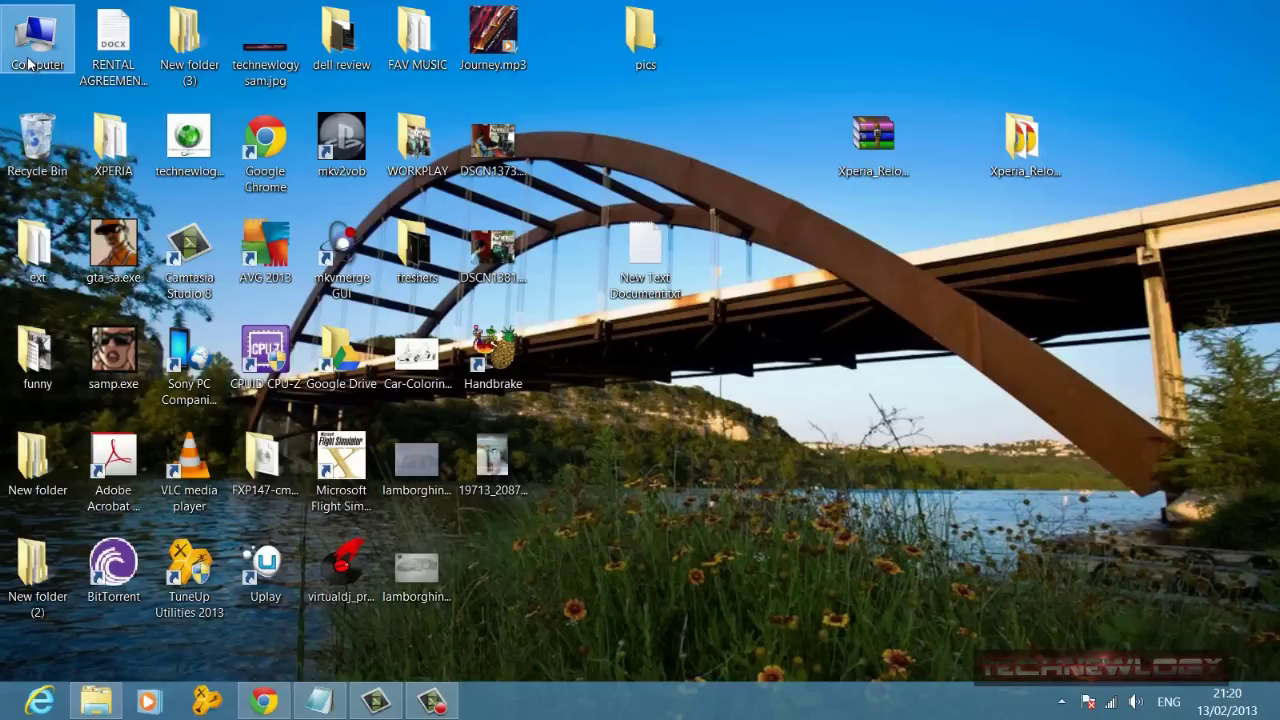
Step: Paste the copied firmware file into C:\Flashtool\firmwares and close the folder window
double_click(43, 60)
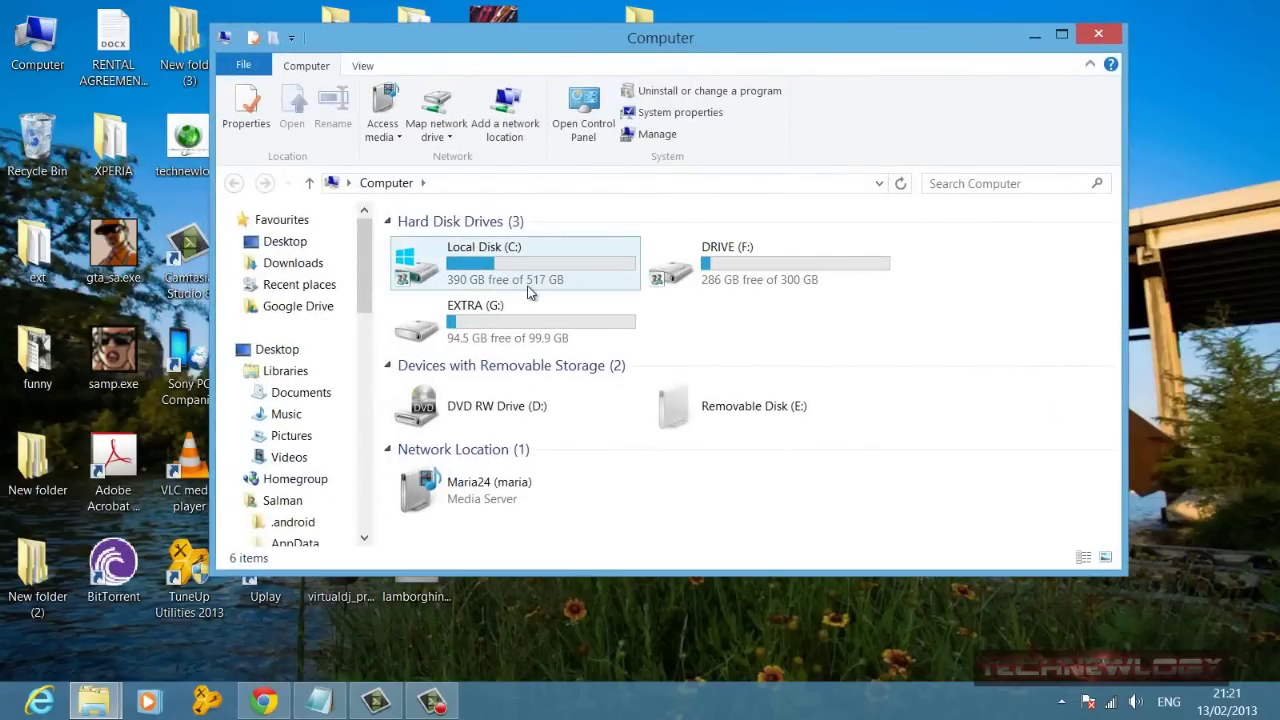
double_click(531, 289)
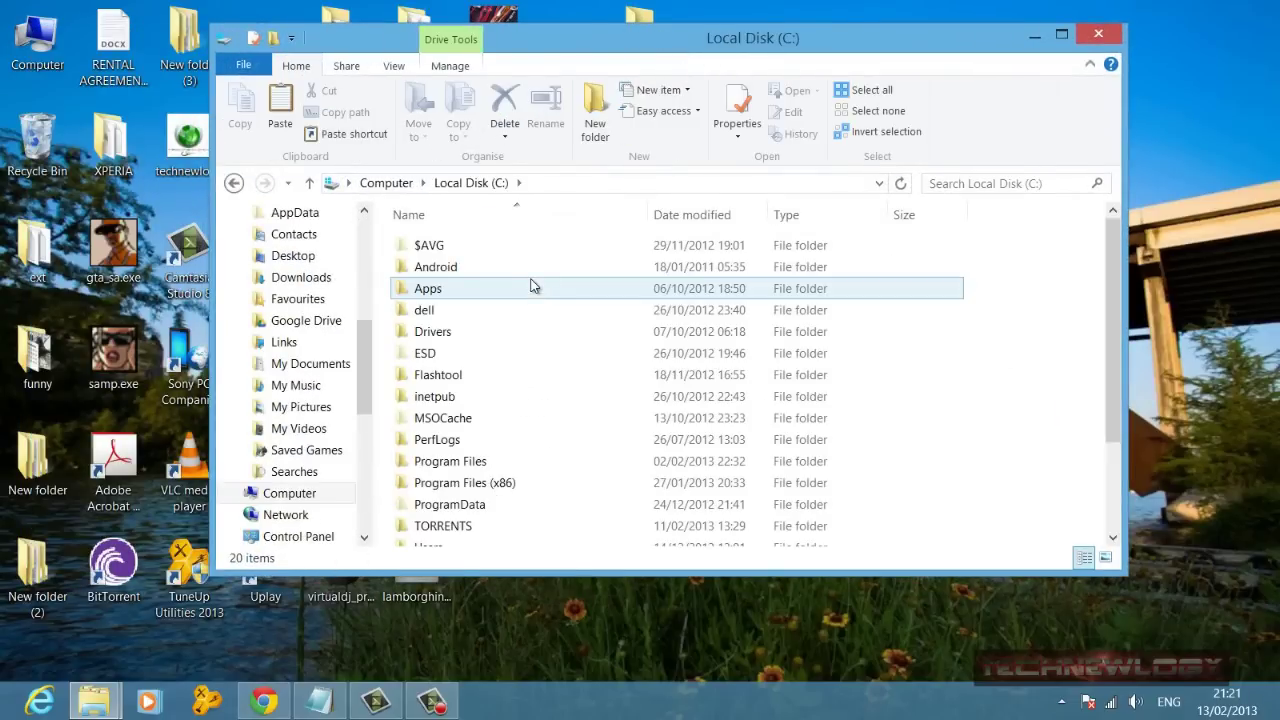
double_click(520, 378)
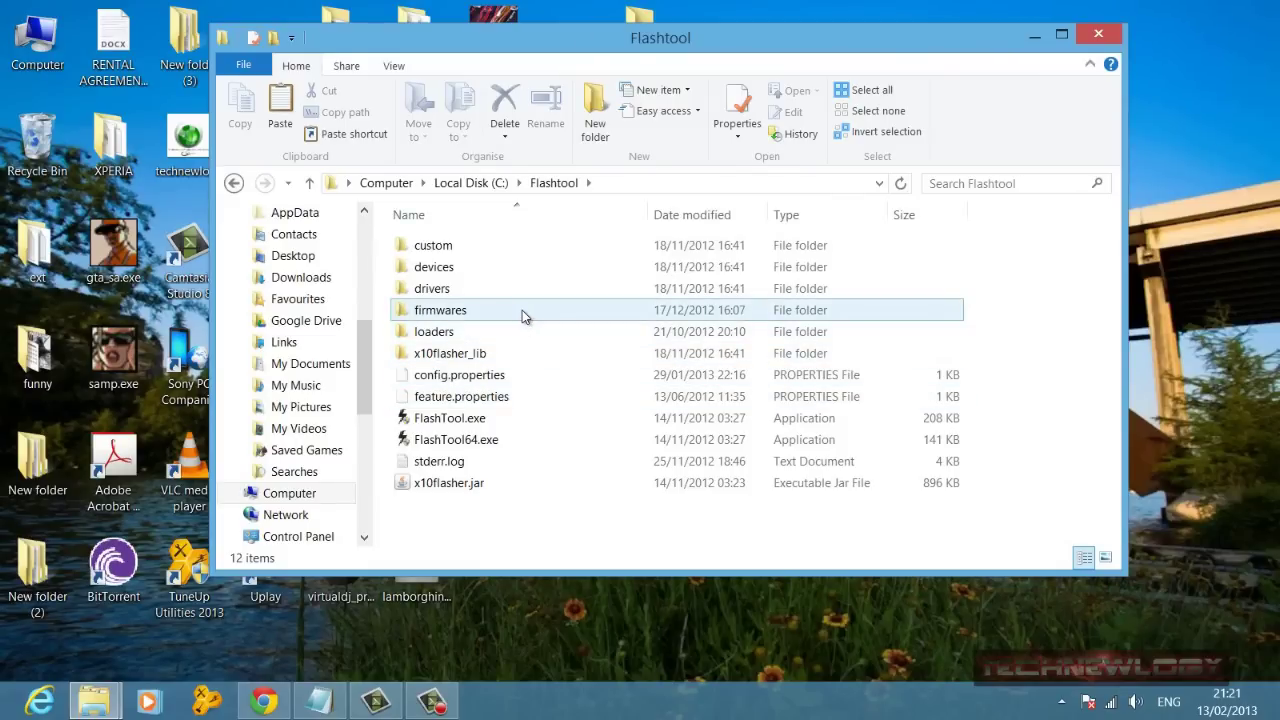
mouse_move(521, 312)
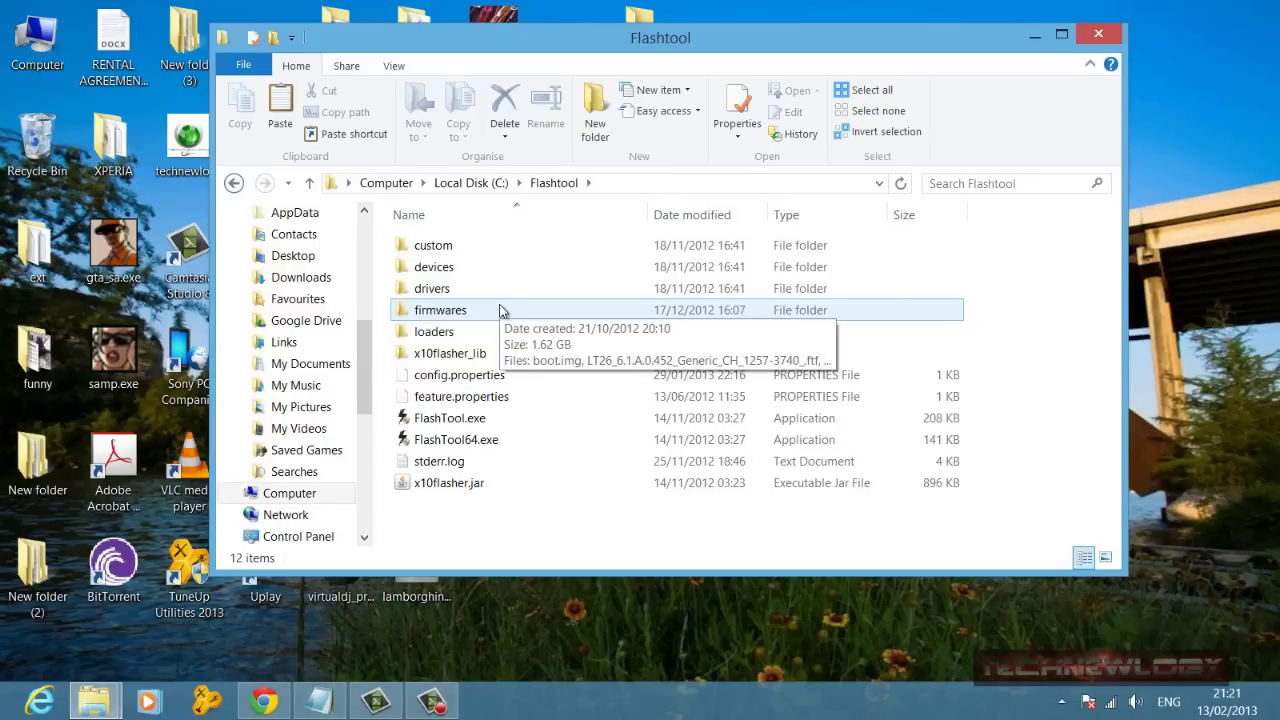
double_click(502, 311)
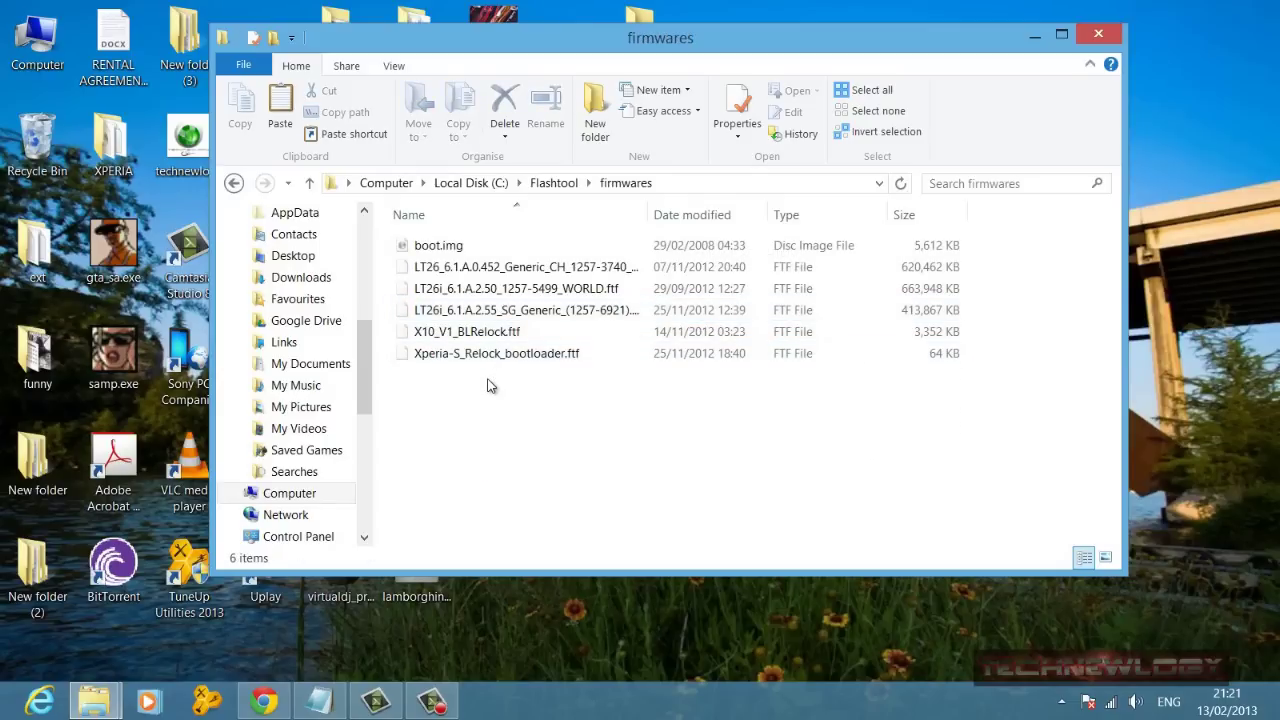
right_click(474, 406)
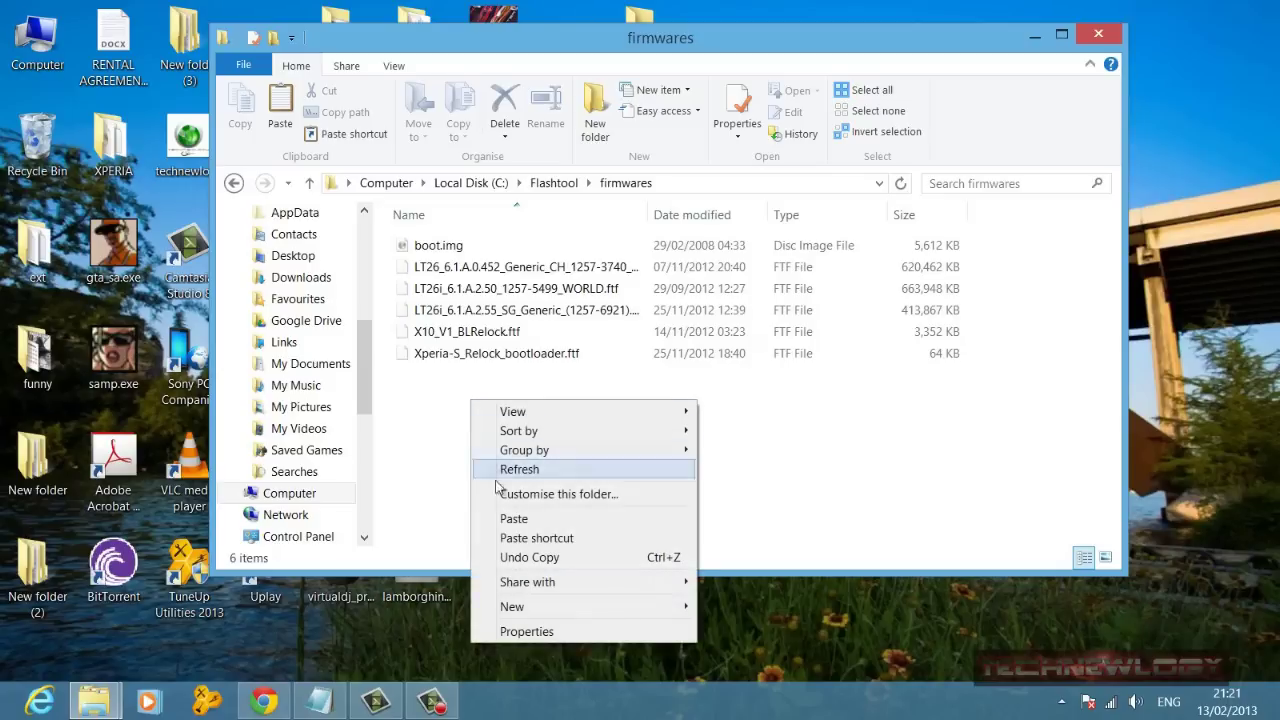
left_click(512, 519)
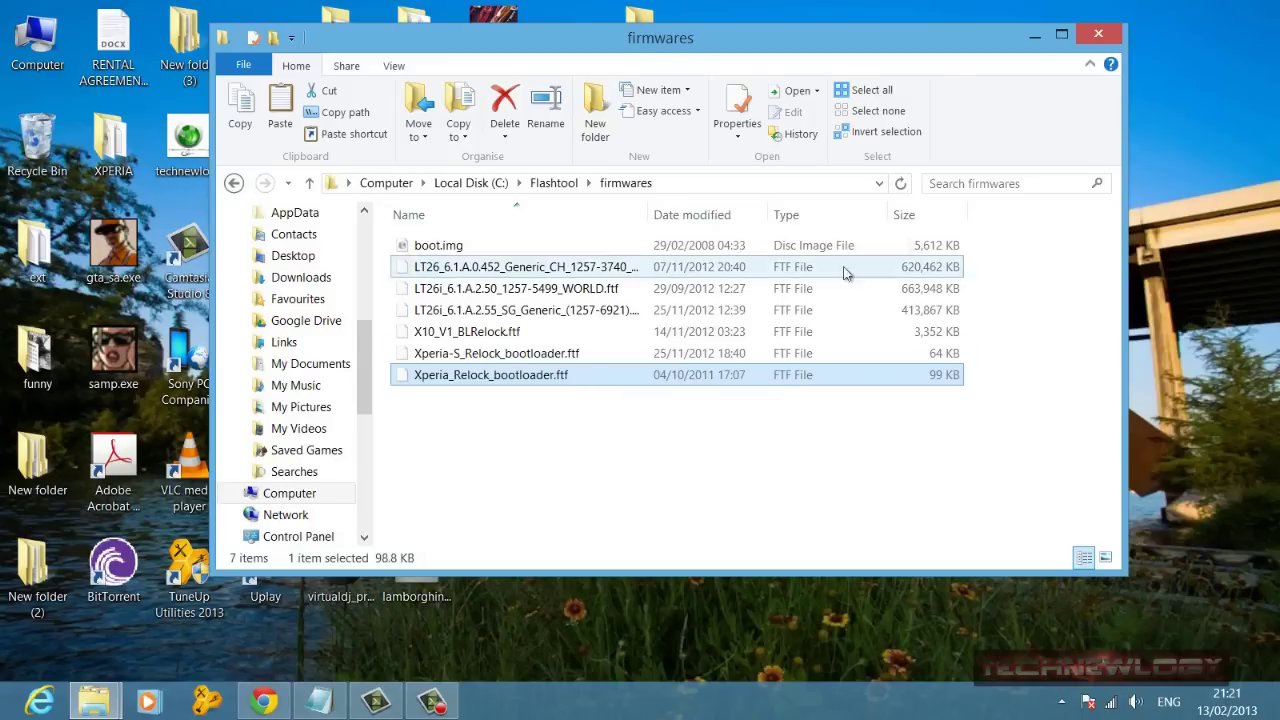
left_click(1099, 38)
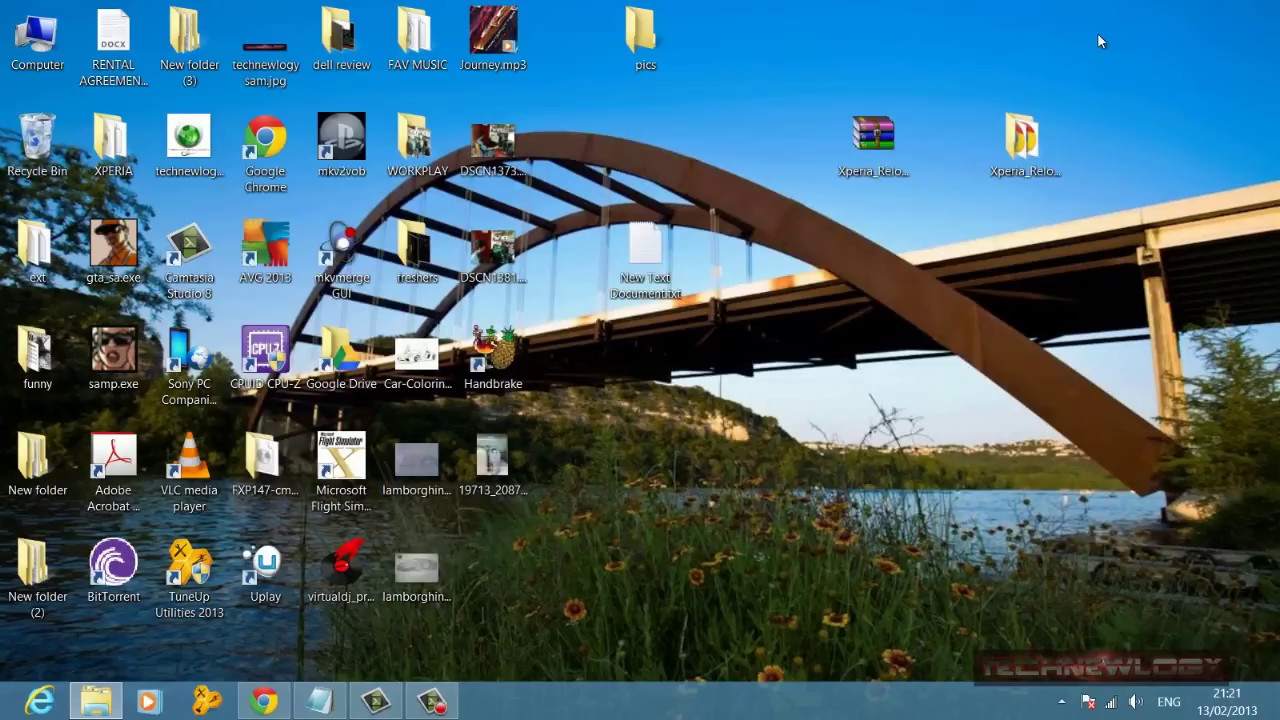
Step: Search the installed apps for "flas", launch Flashtool64 and move its window clear of the desktop icons
mouse_move(1270, 90)
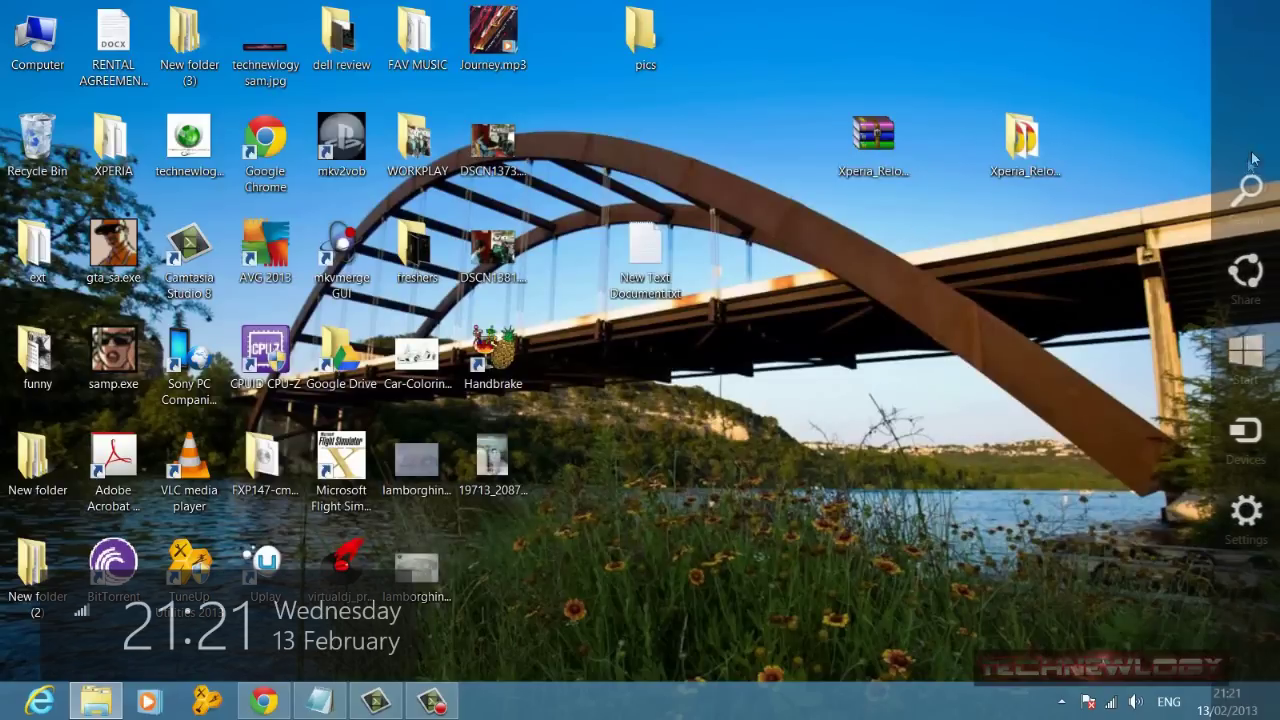
left_click(1243, 198)
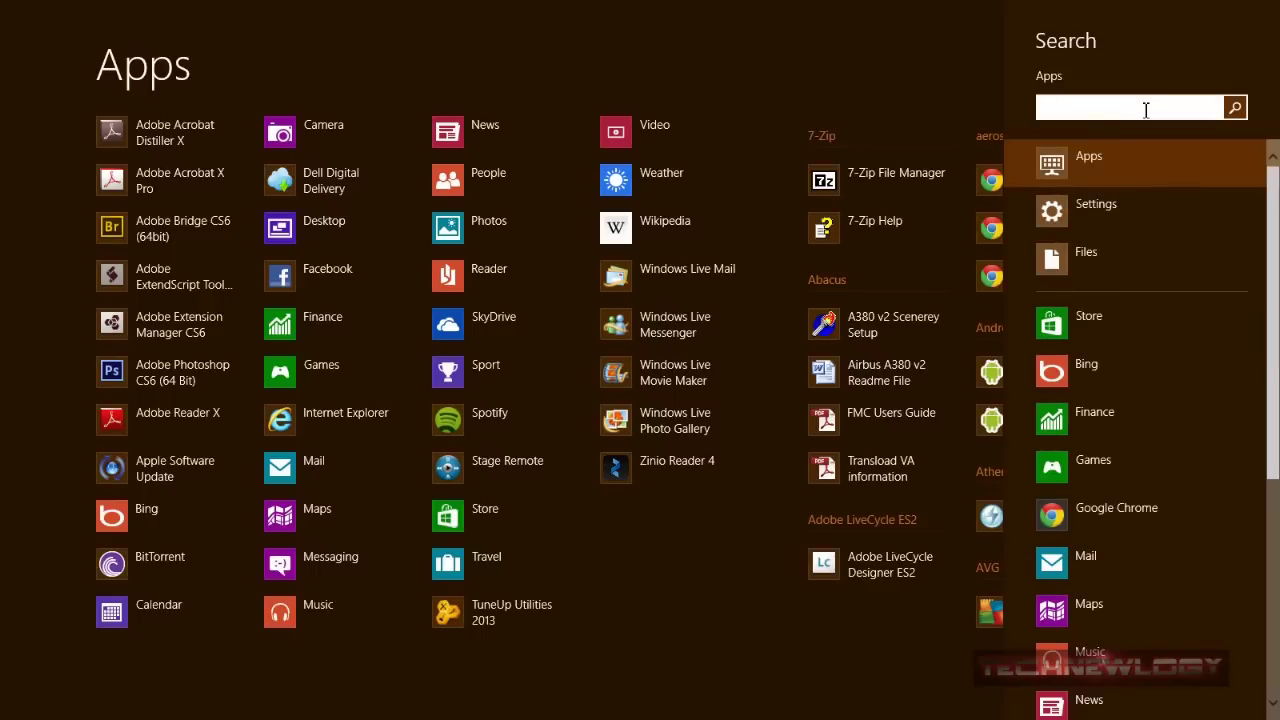
type("flas")
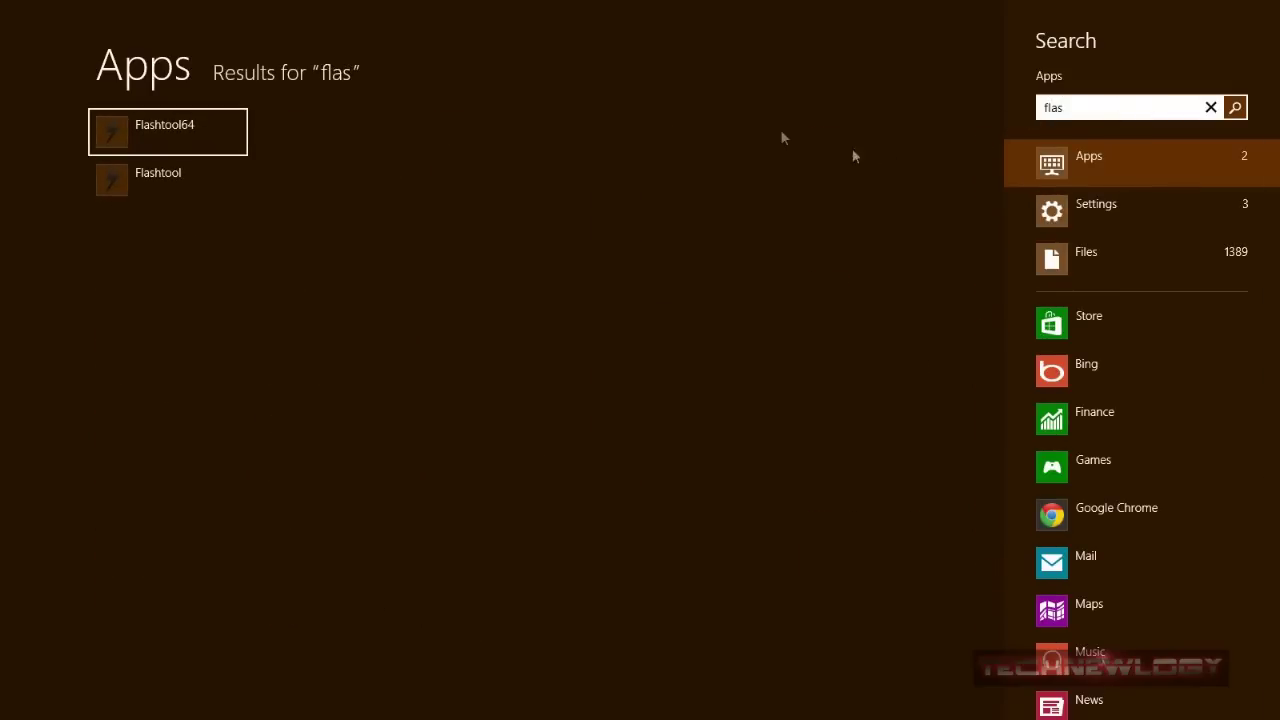
left_click(220, 120)
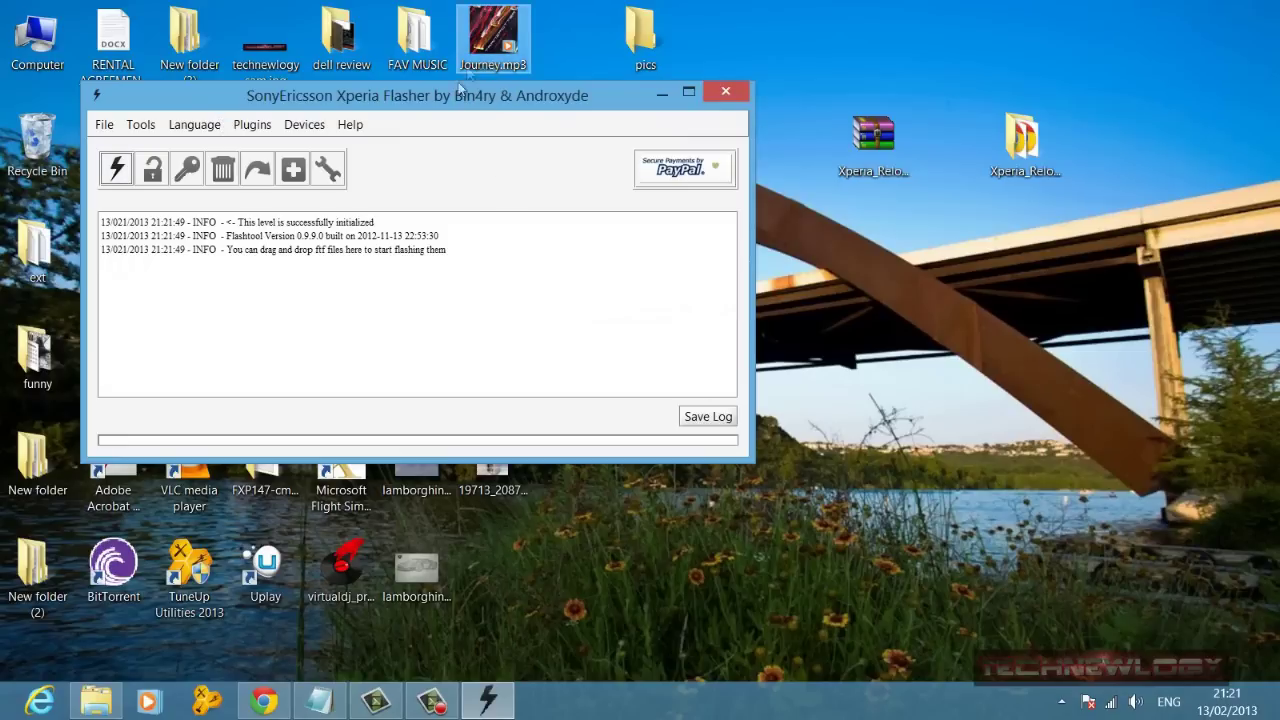
left_click_drag(450, 101, 772, 107)
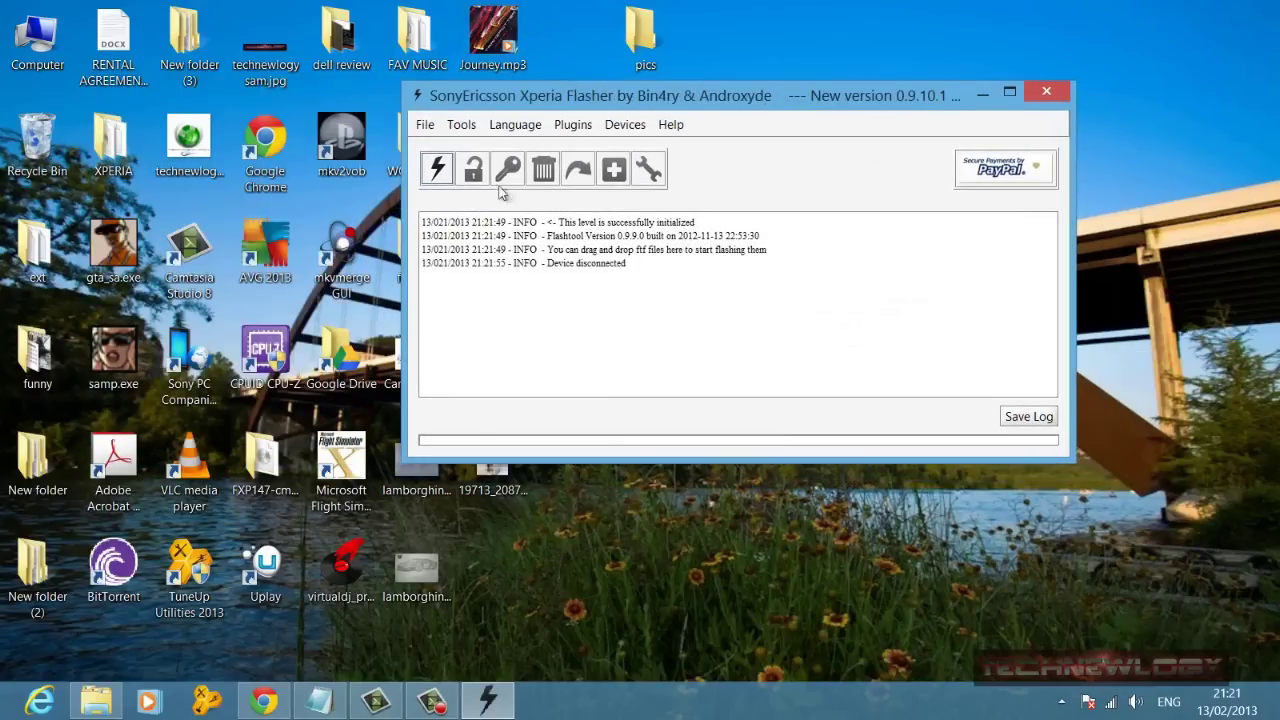
Step: Start a device flash in Flashmode and move the firmware selection dialog over the main window
left_click(434, 169)
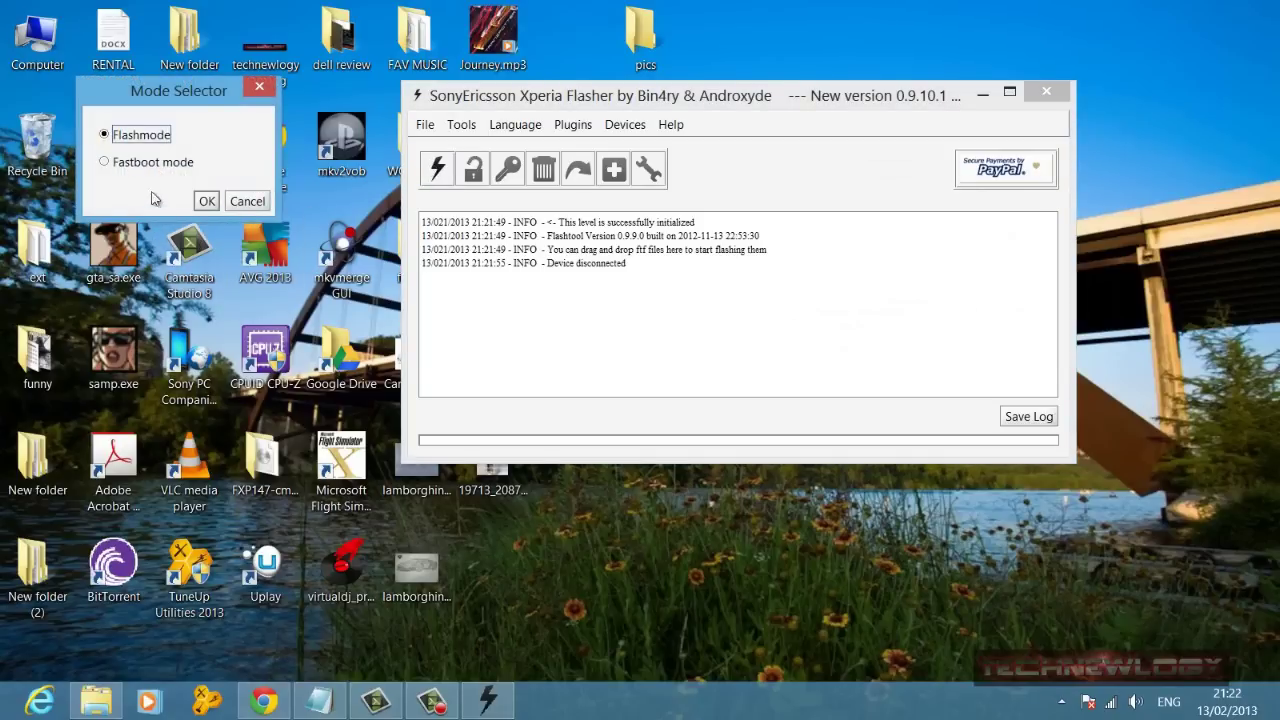
left_click(207, 201)
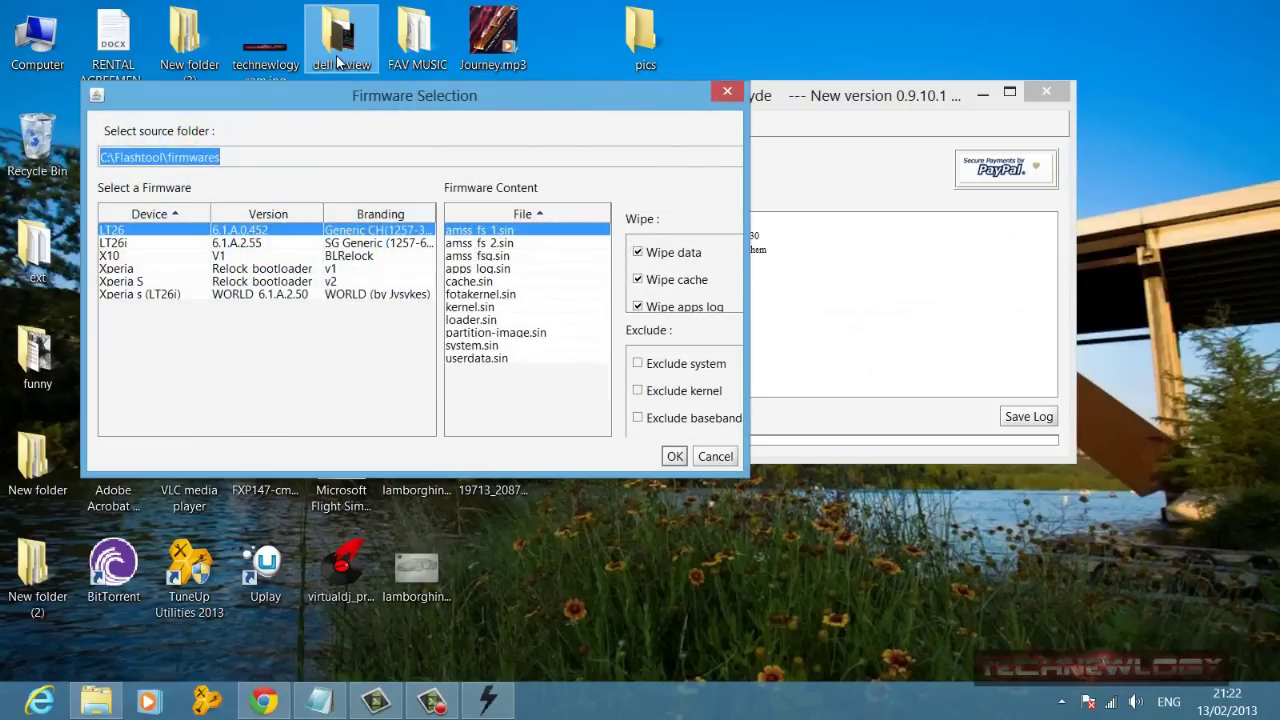
left_click_drag(352, 111, 616, 110)
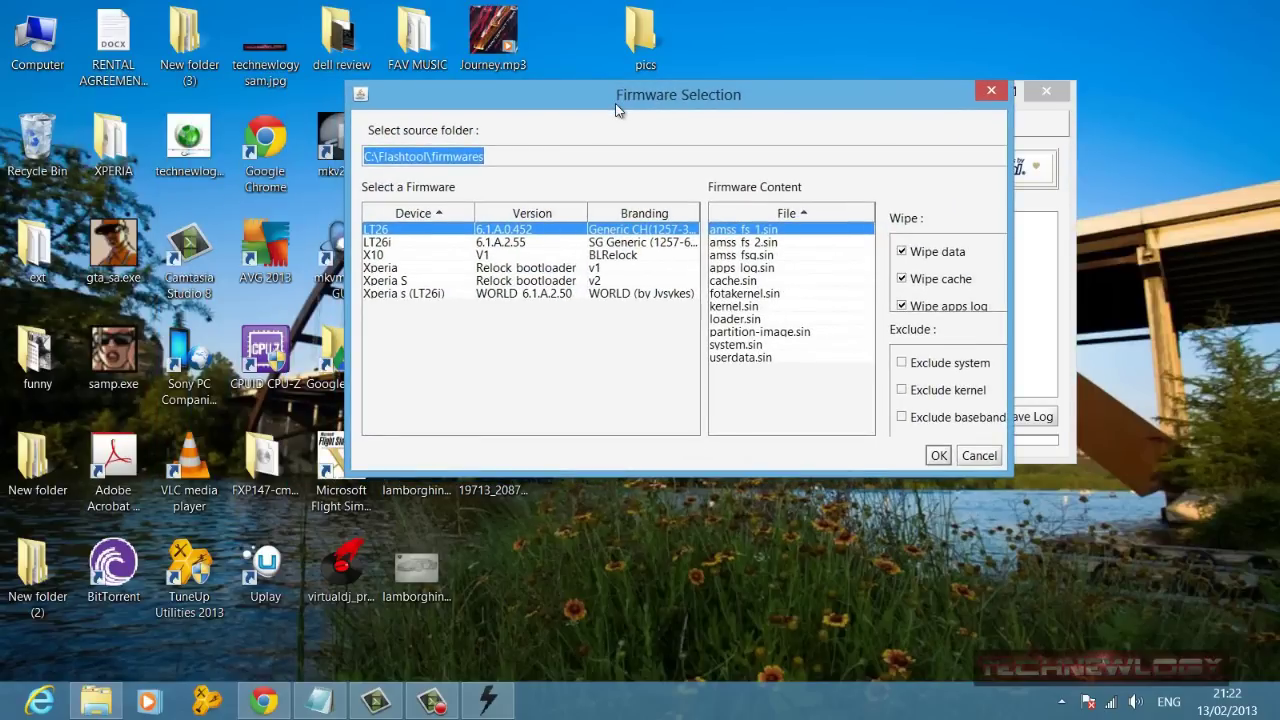
Step: Choose the Xperia firmware with version Relock bootloader and branding v1, and confirm it for flashing
left_click(524, 282)
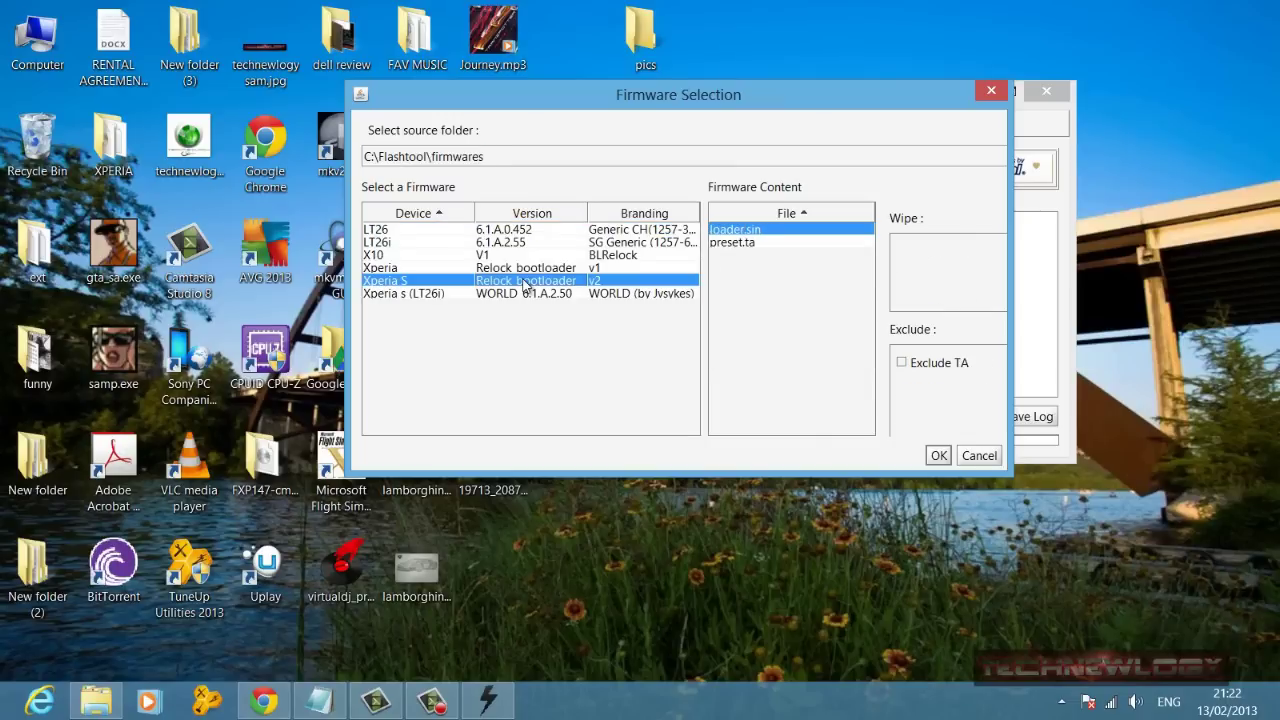
left_click(524, 268)
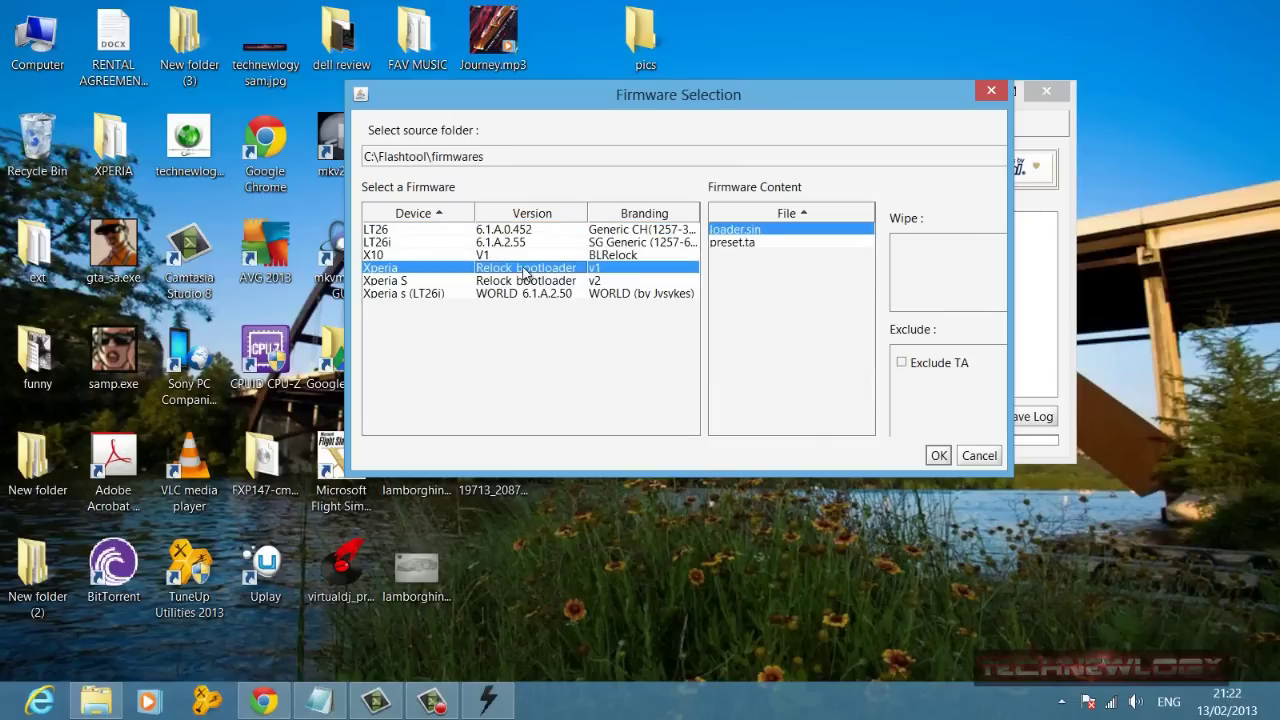
left_click(523, 285)
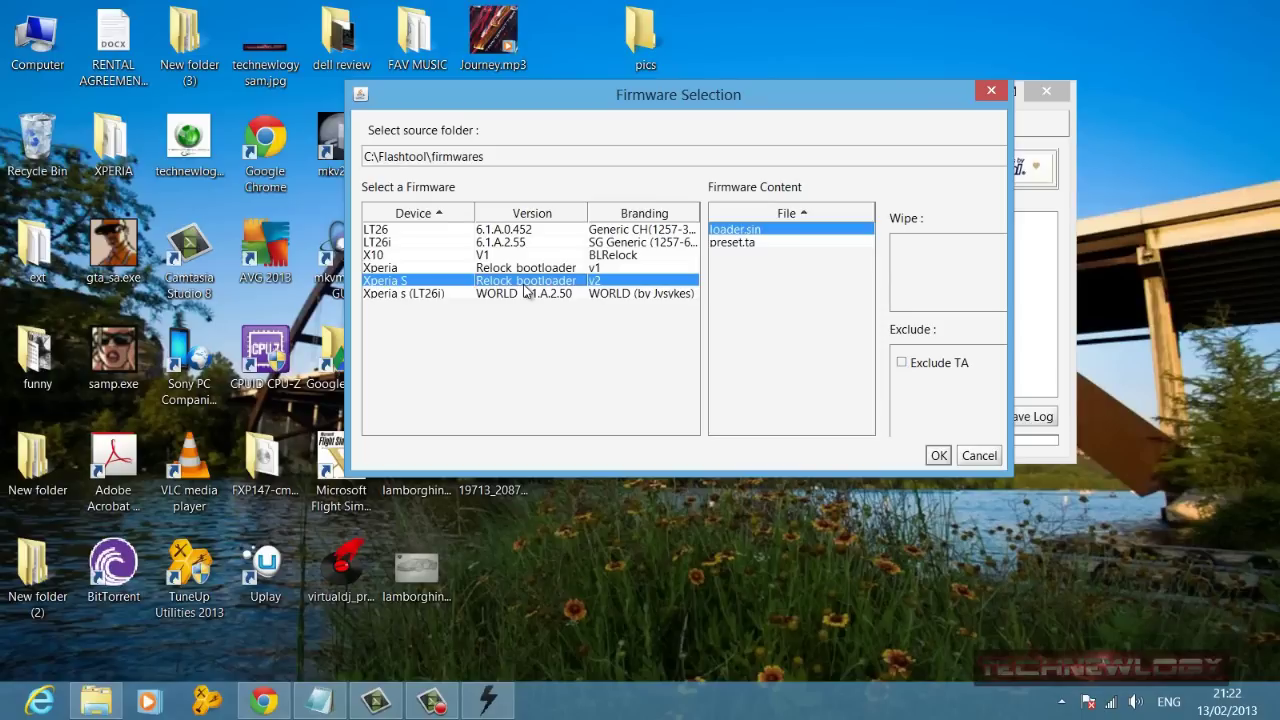
left_click(414, 269)
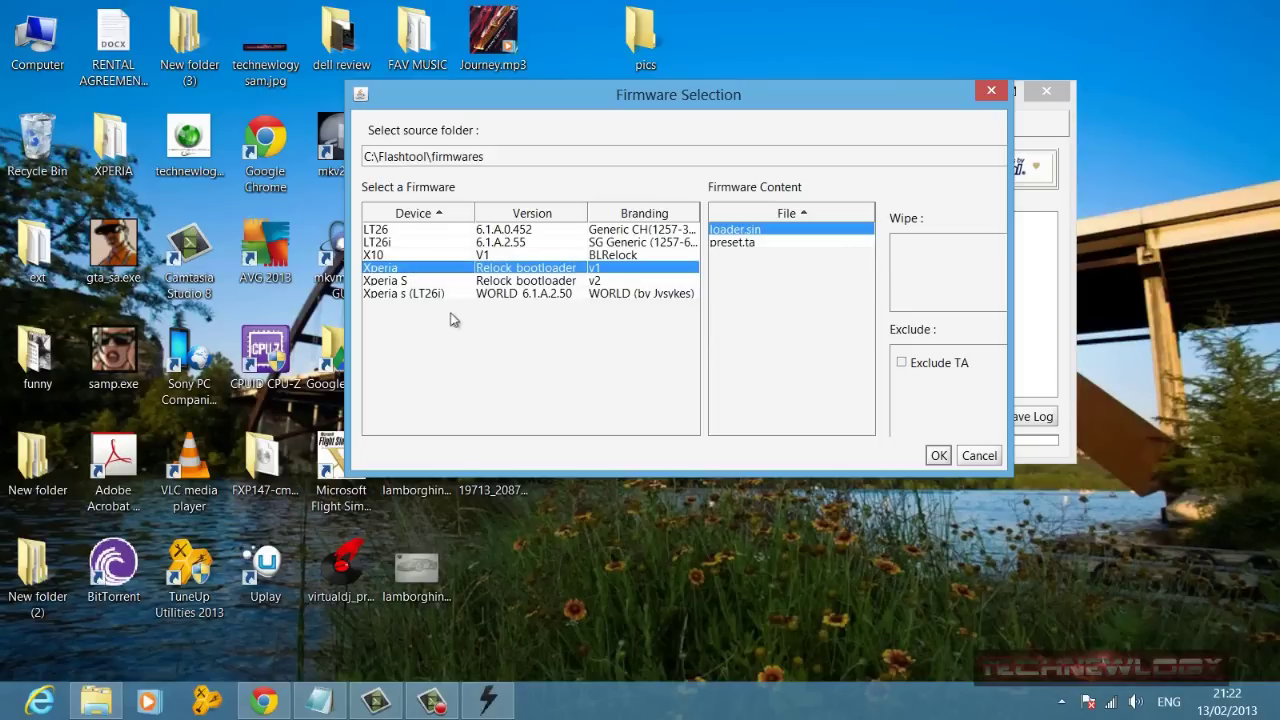
left_click(452, 284)
left_click(451, 272)
left_click(940, 455)
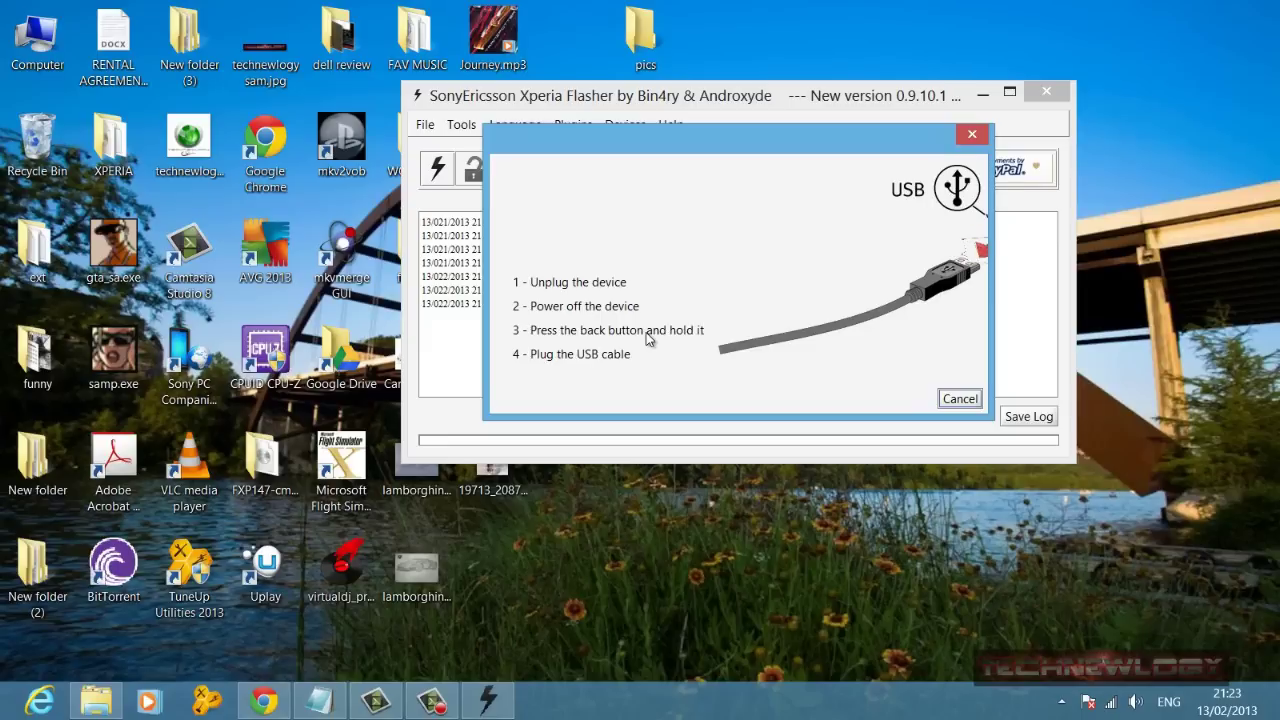
Step: Cancel the pending flash at the device connection instructions and close Flashtool
left_click(958, 399)
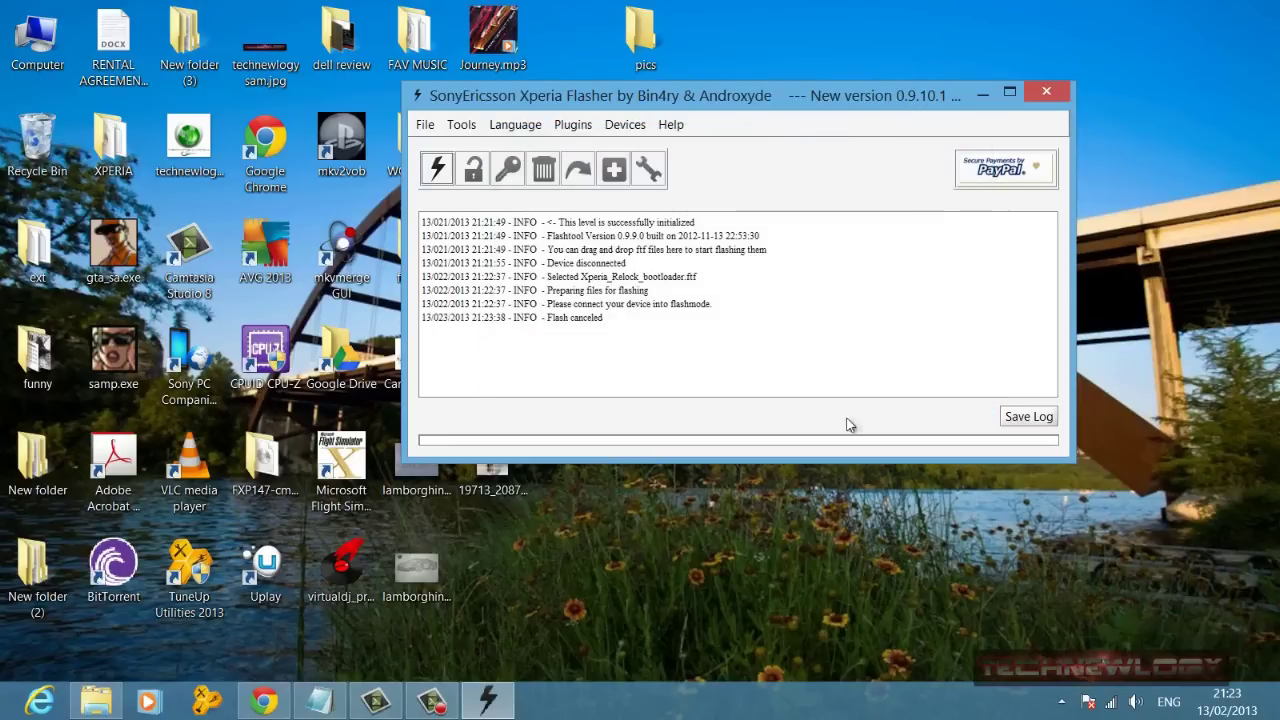
left_click(1047, 91)
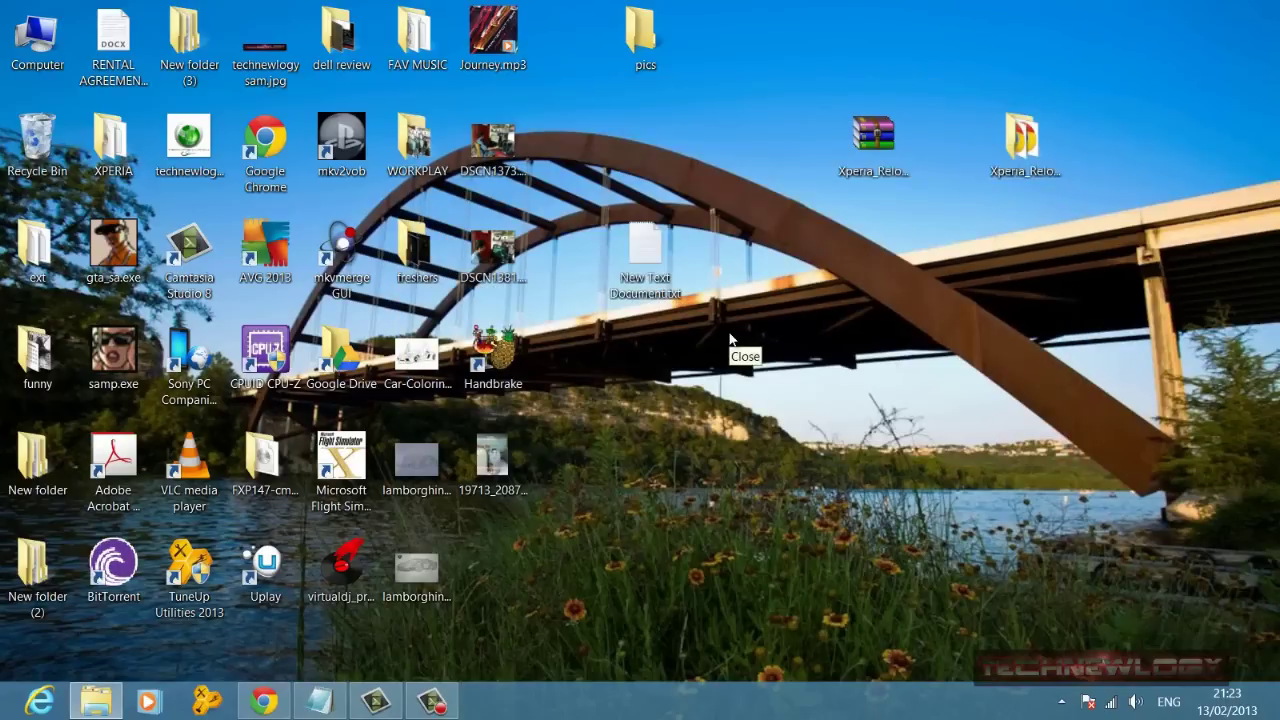